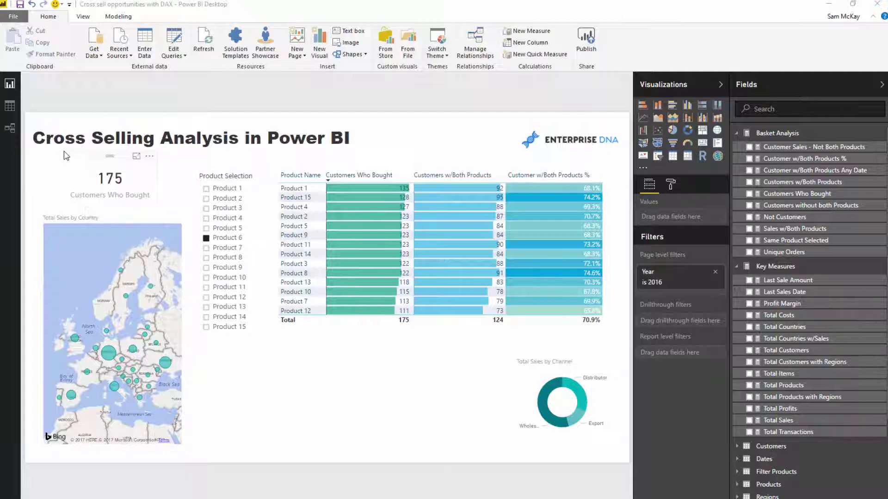
Step: In the model diagram, move Products and Filter Products higher and select the dashed Sales–Filter Products relationship
{"action": "left_click", "coordinate": [10, 131]}
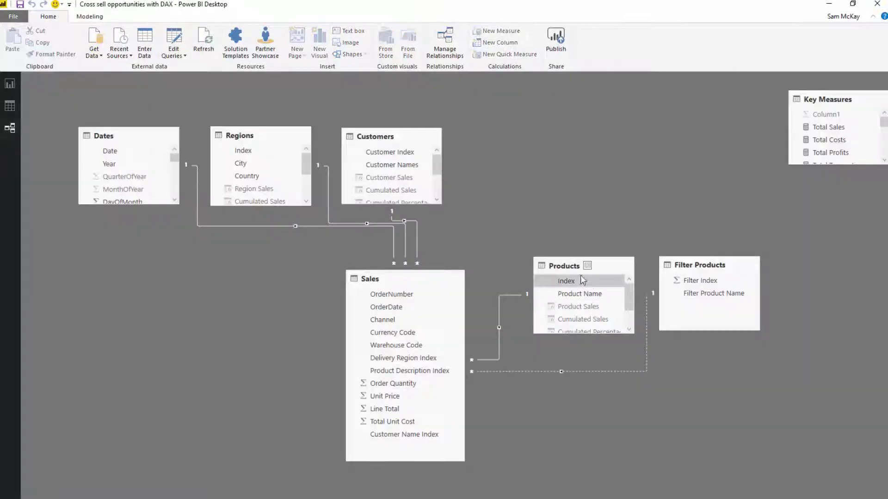
{"action": "mouse_move", "coordinate": [568, 272]}
{"action": "left_mouse_down"}
{"action": "mouse_move", "coordinate": [555, 252]}
{"action": "mouse_move", "coordinate": [560, 263]}
{"action": "mouse_move", "coordinate": [578, 262]}
{"action": "left_mouse_up"}
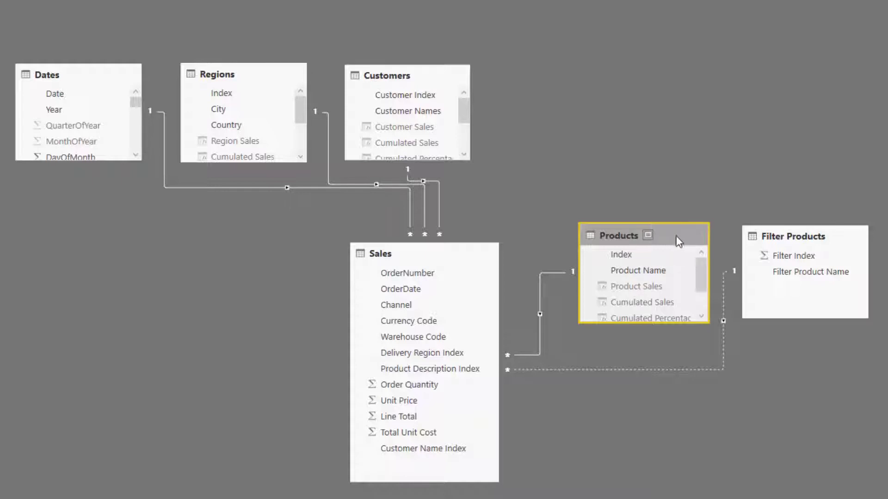
{"action": "left_click_drag", "start_coordinate": [612, 236], "coordinate": [609, 217]}
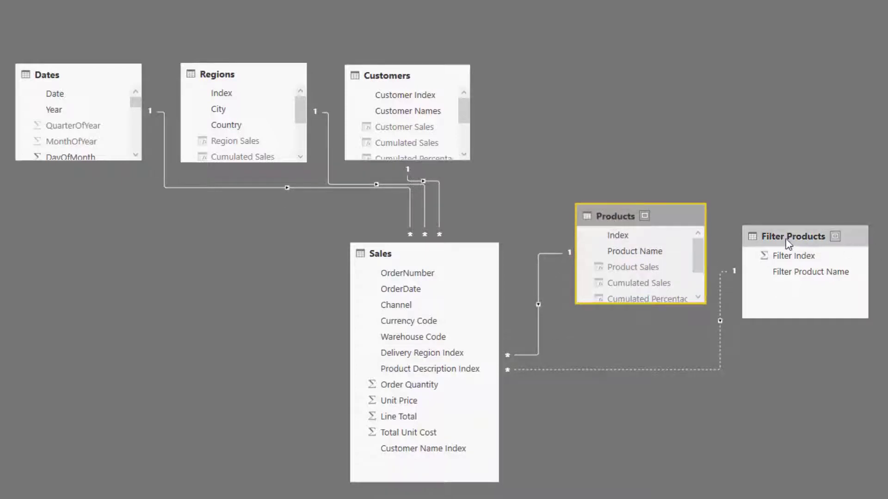
{"action": "left_click_drag", "start_coordinate": [786, 239], "coordinate": [779, 221]}
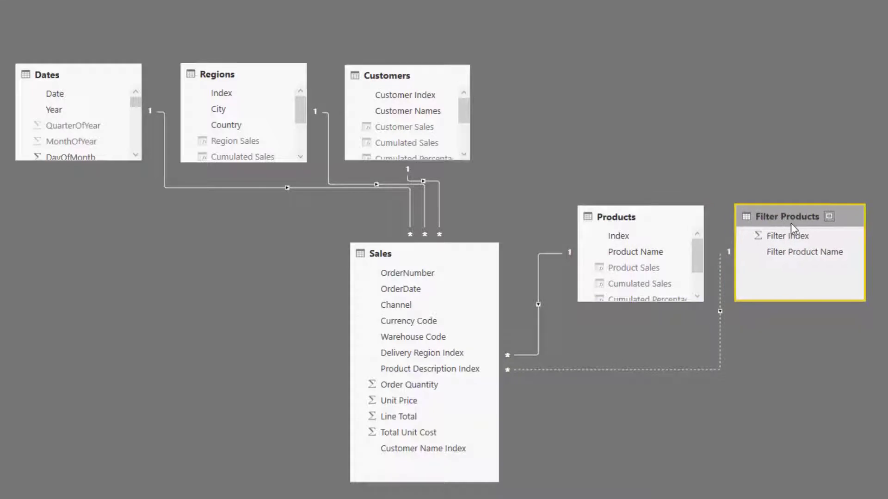
{"action": "left_click", "coordinate": [720, 315]}
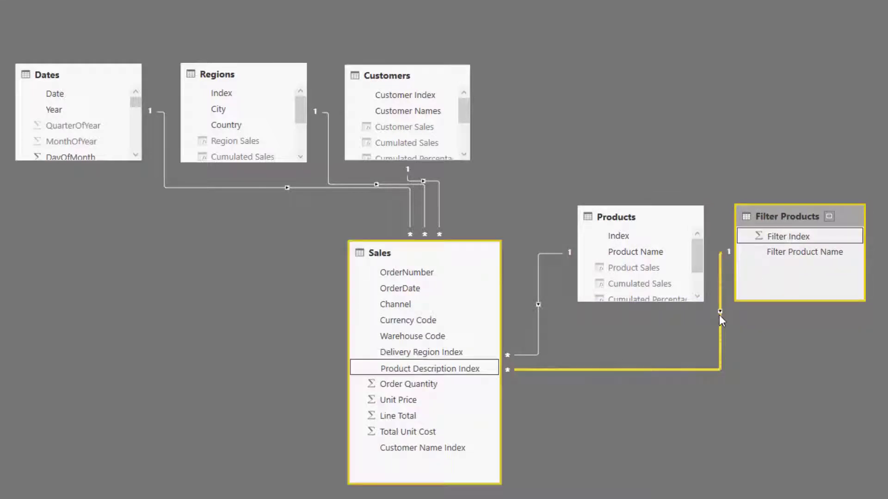
{"action": "left_click", "coordinate": [724, 339]}
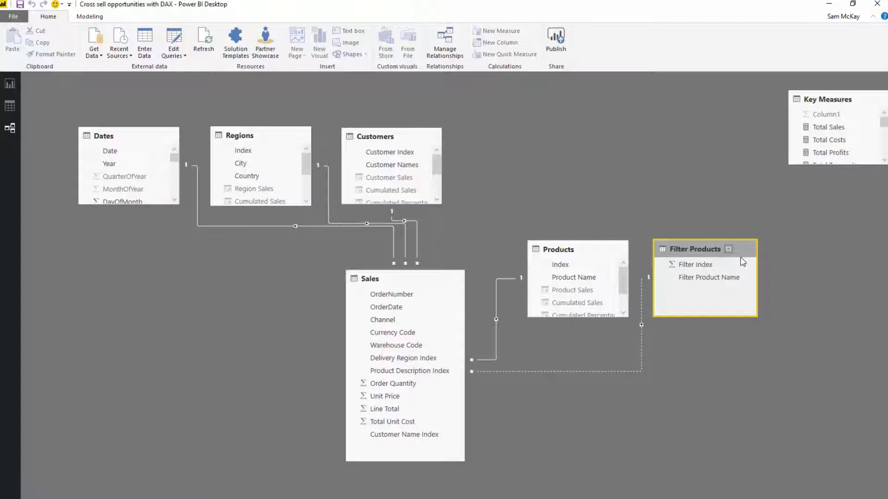
Step: On the report, filter the slicer to Products 9, 11, 12, 14, 8, 5, ending on Product 6
{"action": "left_click", "coordinate": [10, 84]}
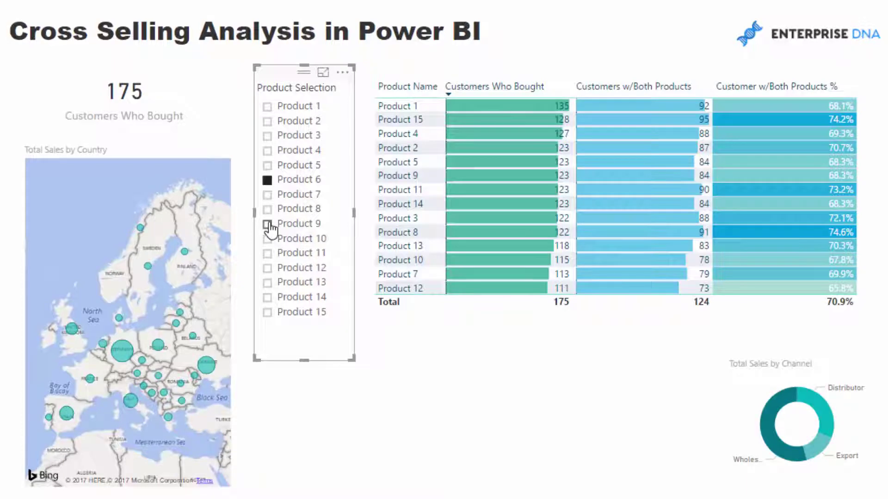
{"action": "left_click", "coordinate": [268, 225]}
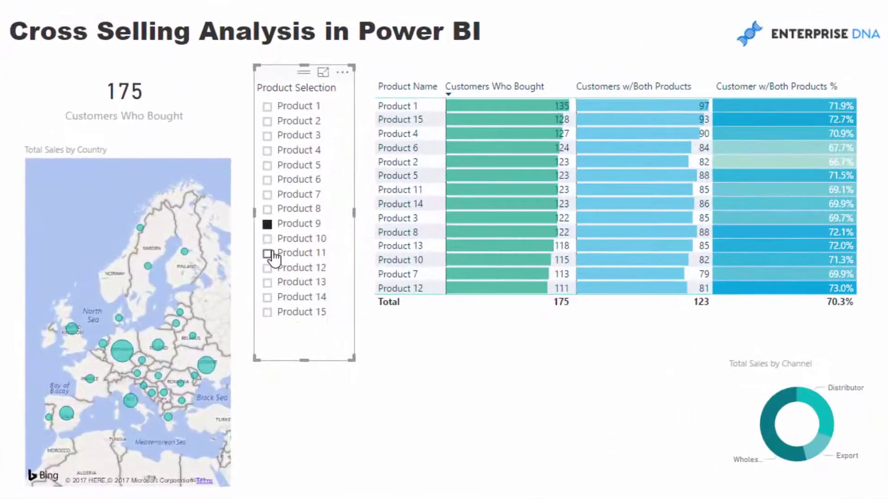
{"action": "left_click", "coordinate": [208, 286]}
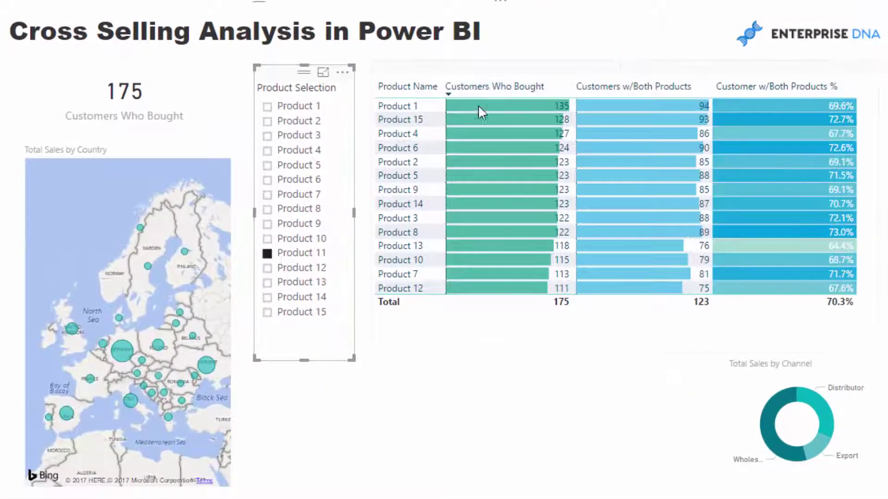
{"action": "left_click", "coordinate": [282, 270]}
{"action": "left_click", "coordinate": [280, 298]}
{"action": "left_click", "coordinate": [271, 208]}
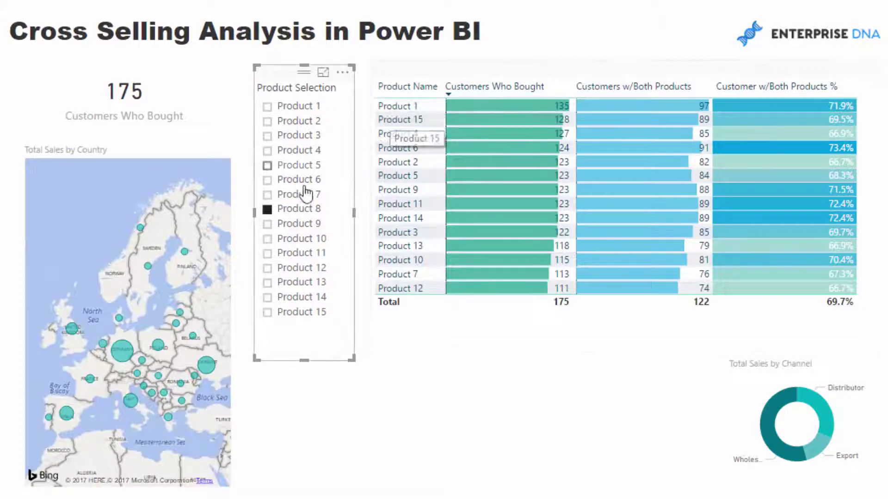
{"action": "left_click", "coordinate": [283, 166]}
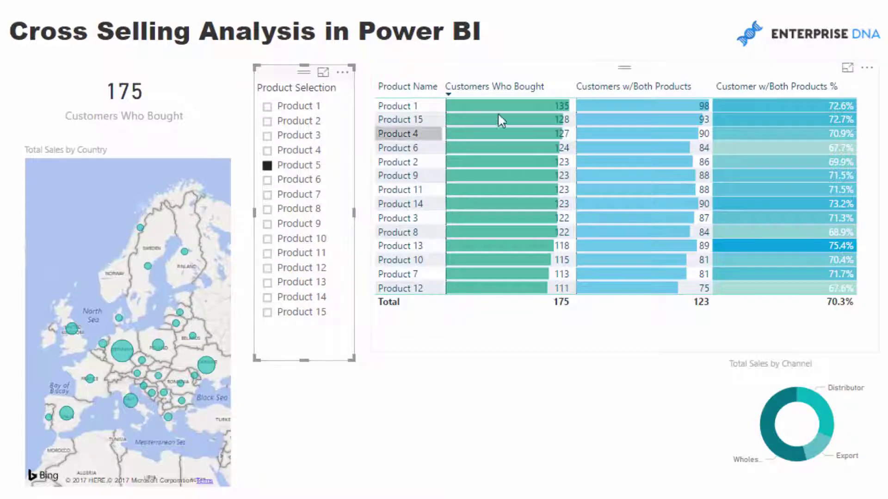
{"action": "left_click", "coordinate": [270, 179]}
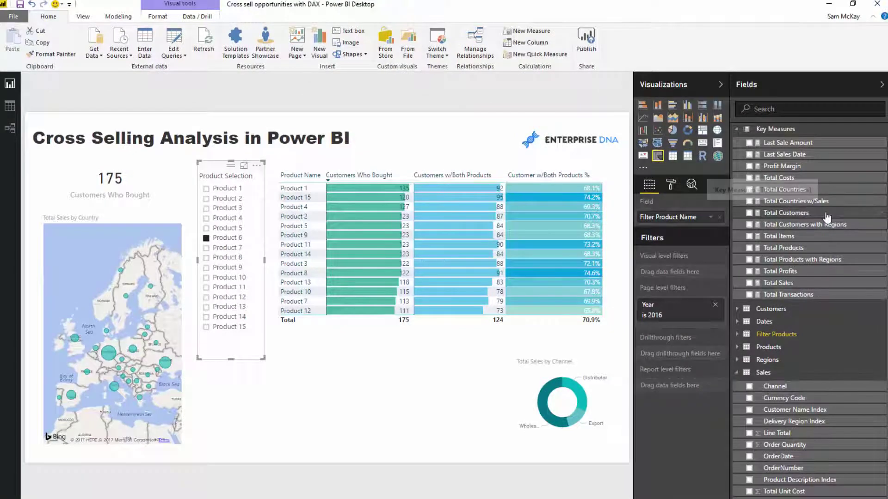
Step: Open the Customers w/Both Products measure from Basket Analysis in the Fields pane
{"action": "scroll", "coordinate": [809, 199], "scroll_direction": "up", "scroll_amount": 2}
{"action": "scroll", "coordinate": [814, 211], "scroll_direction": "up", "scroll_amount": 3}
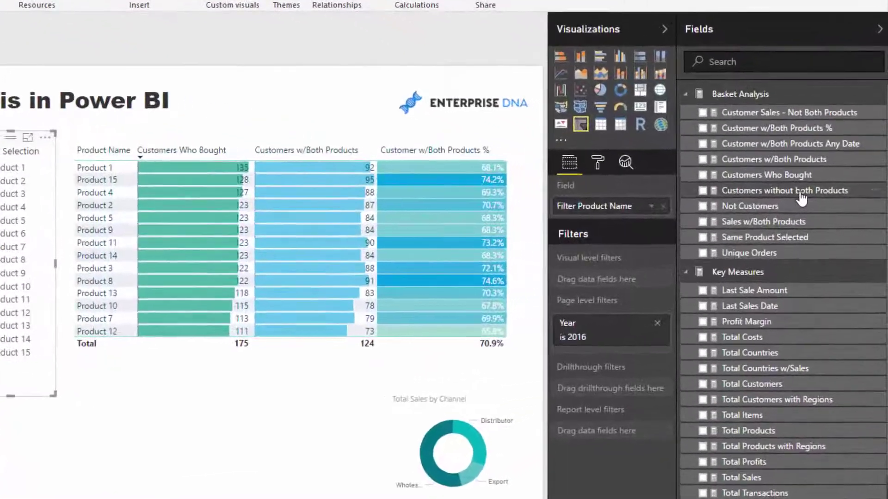
{"action": "left_click", "coordinate": [781, 152]}
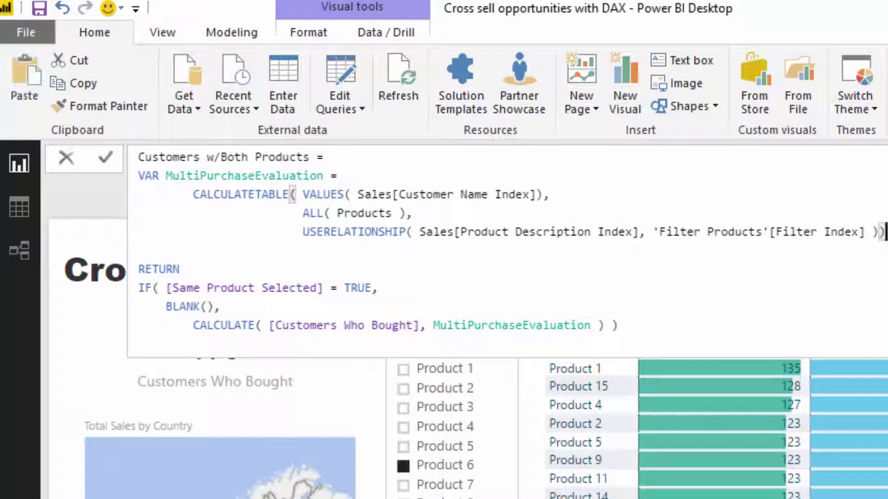
Step: Highlight the CALCULATETABLE lines and the MultiPurchaseEvaluation variable name, then close the formula
{"action": "left_click_drag", "start_coordinate": [883, 231], "coordinate": [154, 194]}
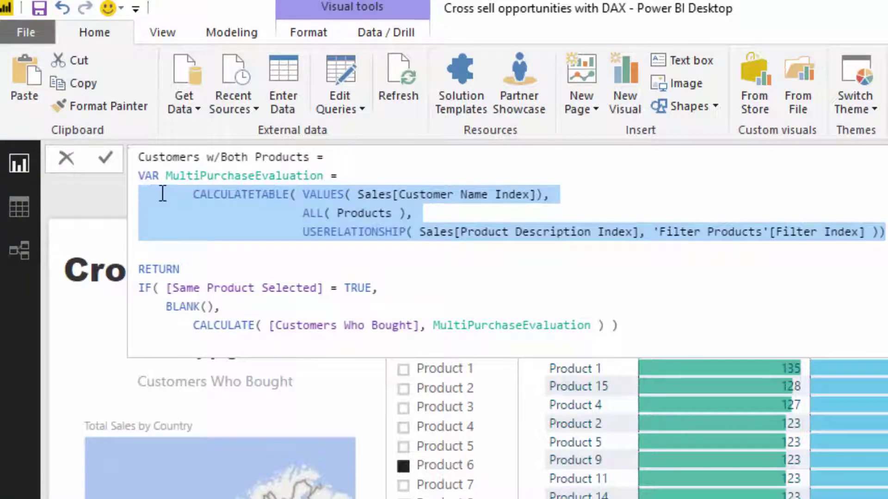
{"action": "left_click", "coordinate": [192, 194]}
{"action": "key", "text": "shift+Down"}
{"action": "key", "text": "shift+Down"}
{"action": "key", "text": "shift+Down"}
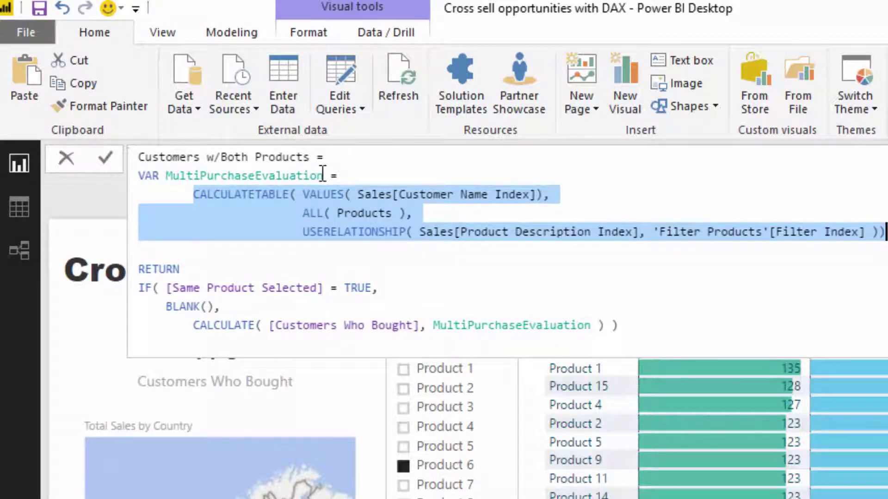
{"action": "left_click_drag", "start_coordinate": [322, 174], "coordinate": [291, 193]}
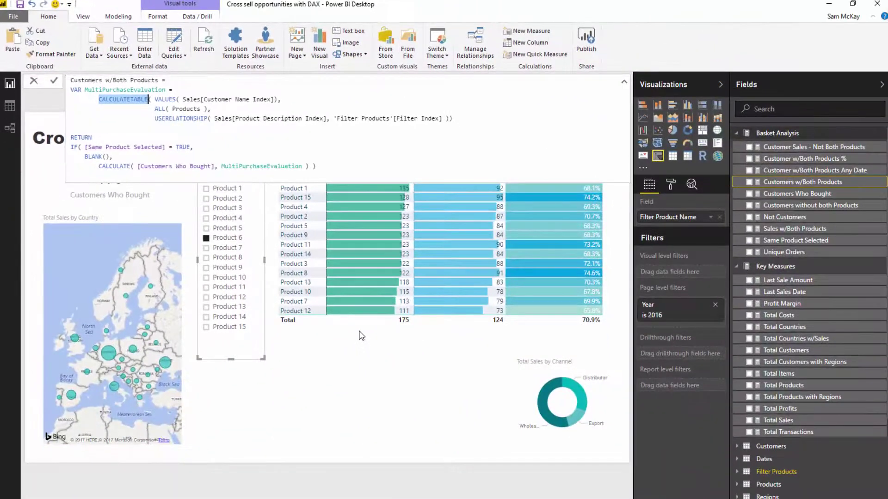
{"action": "left_click", "coordinate": [365, 346]}
{"action": "left_click", "coordinate": [422, 392]}
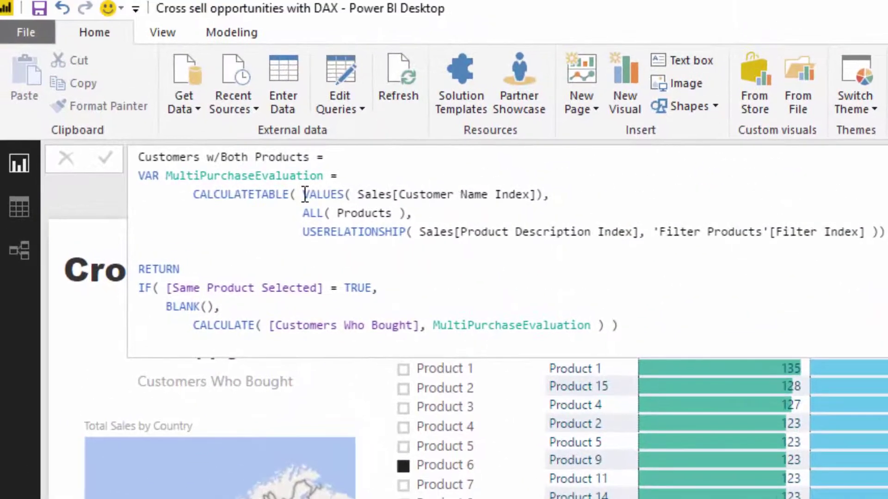
{"action": "left_click_drag", "start_coordinate": [304, 194], "coordinate": [543, 194]}
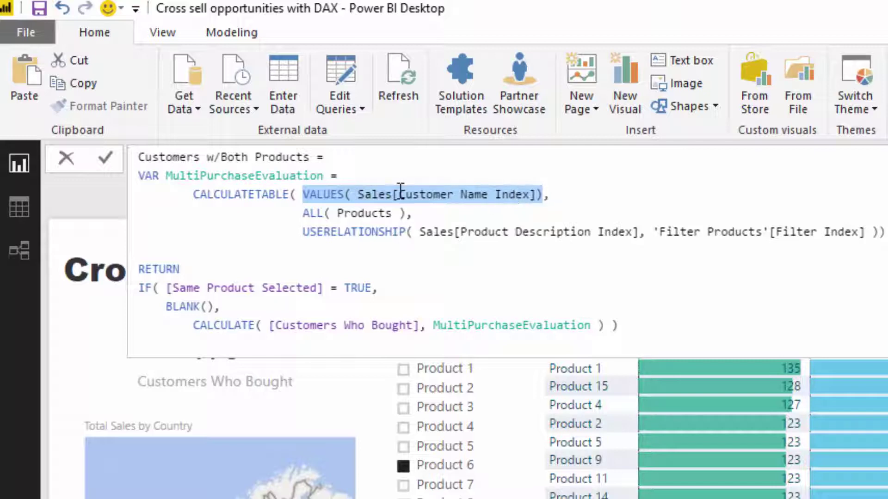
{"action": "left_click_drag", "start_coordinate": [401, 193], "coordinate": [543, 194]}
{"action": "left_click", "coordinate": [543, 194]}
{"action": "left_click", "coordinate": [435, 214]}
{"action": "left_click_drag", "start_coordinate": [435, 214], "coordinate": [304, 217]}
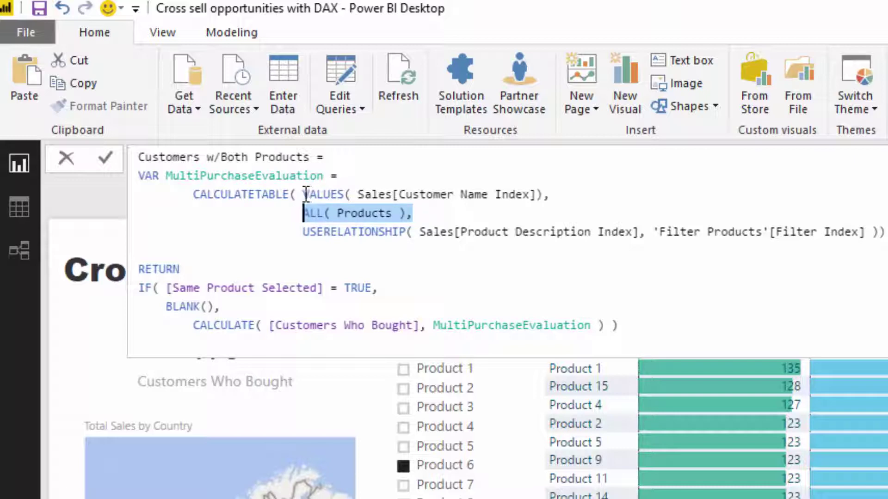
{"action": "left_click_drag", "start_coordinate": [306, 194], "coordinate": [532, 194]}
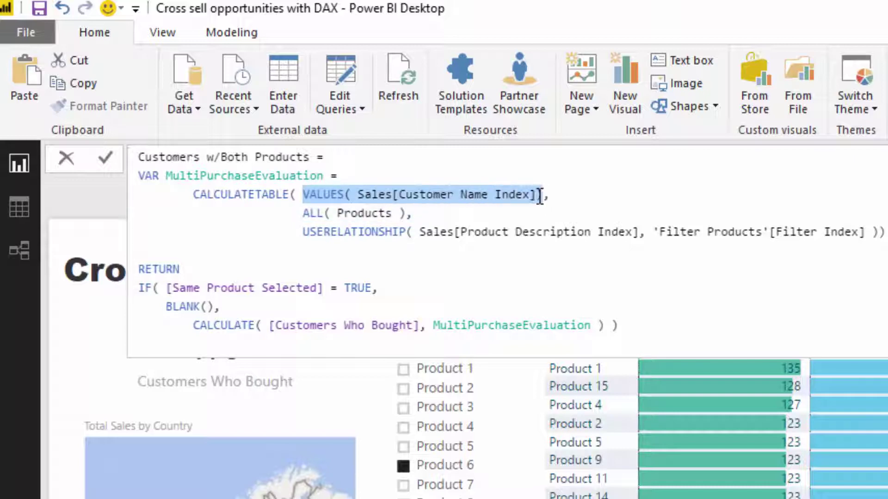
{"action": "left_click_drag", "start_coordinate": [304, 213], "coordinate": [436, 221]}
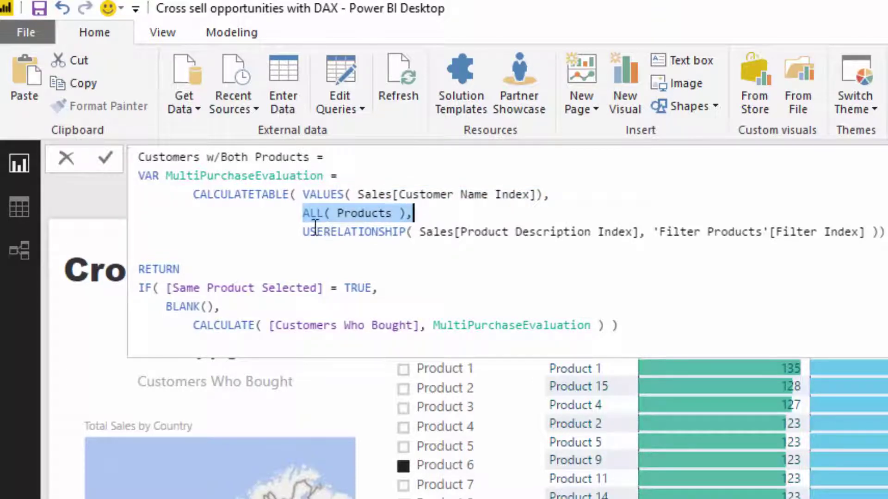
{"action": "left_click_drag", "start_coordinate": [301, 232], "coordinate": [886, 231]}
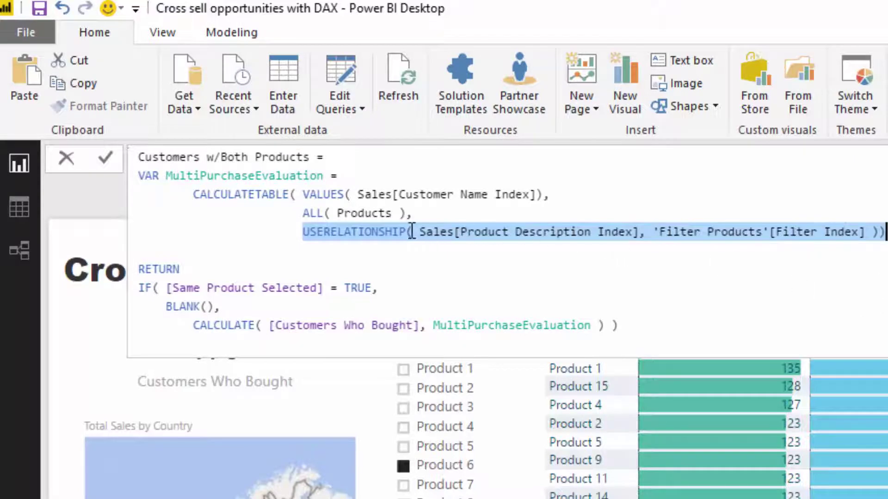
{"action": "left_click_drag", "start_coordinate": [542, 194], "coordinate": [305, 196]}
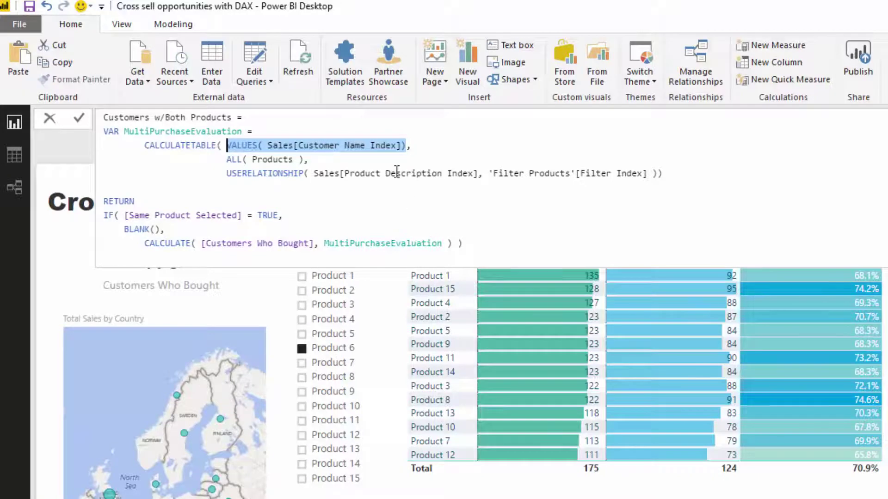
{"action": "left_click_drag", "start_coordinate": [410, 146], "coordinate": [232, 145]}
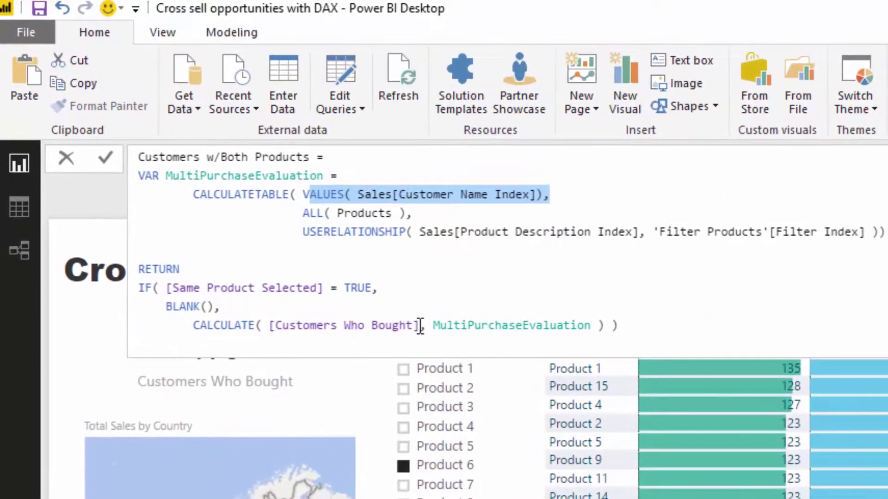
{"action": "left_click_drag", "start_coordinate": [187, 194], "coordinate": [485, 262]}
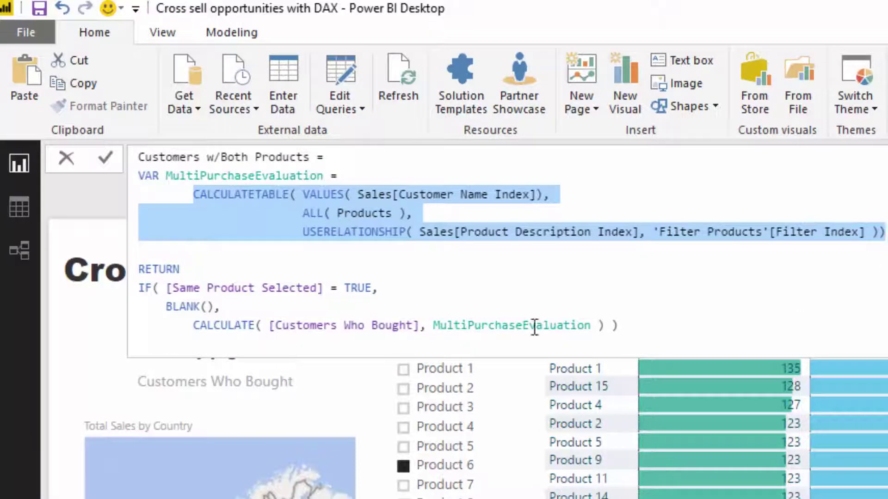
{"action": "left_click_drag", "start_coordinate": [270, 326], "coordinate": [421, 329]}
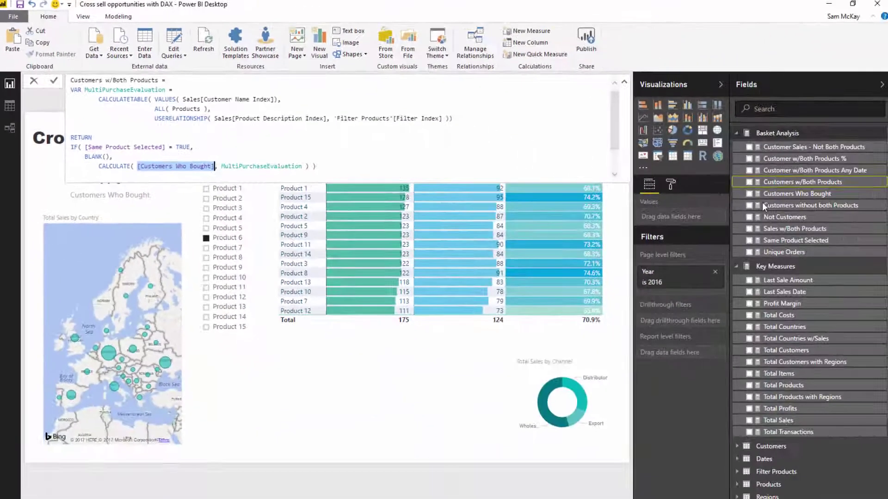
Step: Open Customers Who Bought, highlight its DISTINCTCOUNT line, and close the formula without edits
{"action": "left_click", "coordinate": [767, 195]}
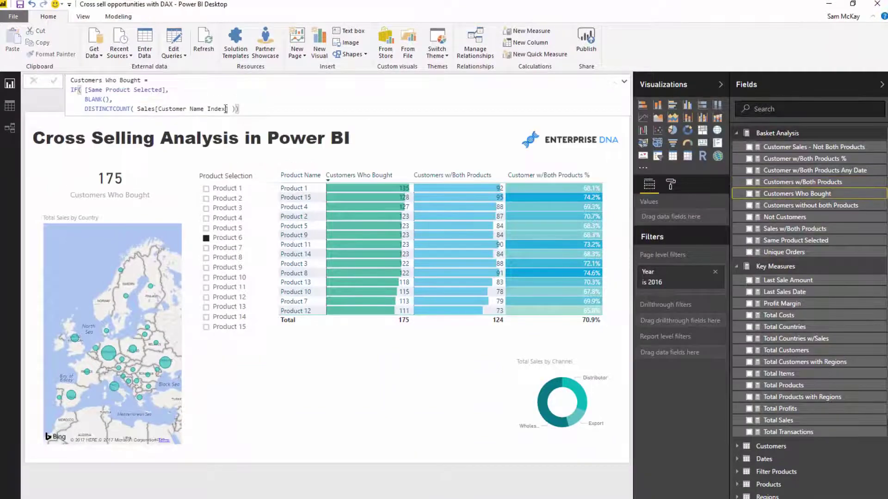
{"action": "left_click_drag", "start_coordinate": [252, 111], "coordinate": [92, 133]}
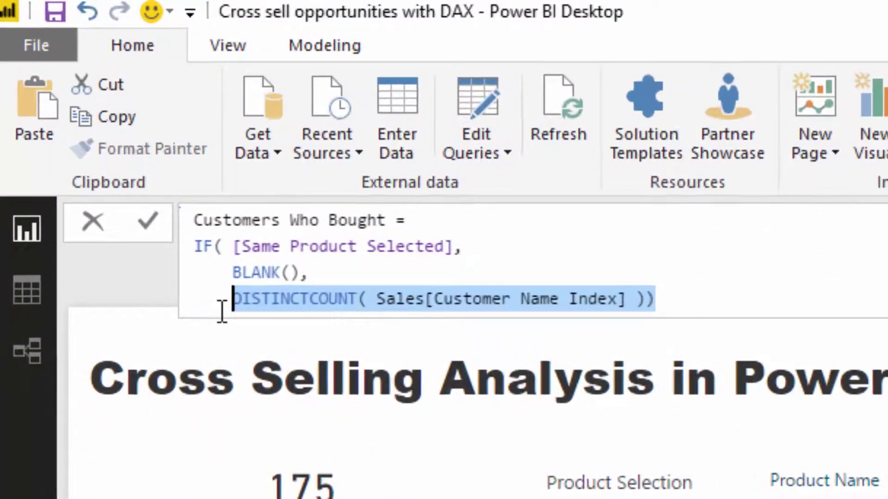
{"action": "left_click", "coordinate": [232, 298]}
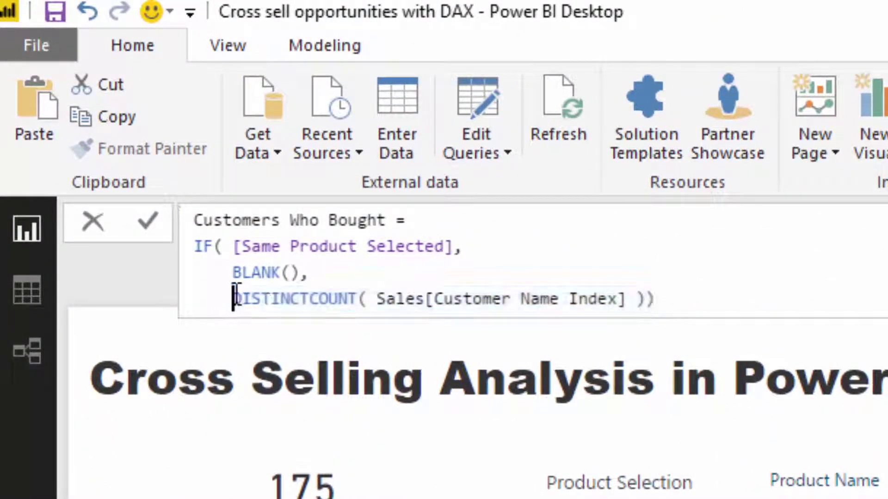
{"action": "left_click_drag", "start_coordinate": [232, 299], "coordinate": [704, 301]}
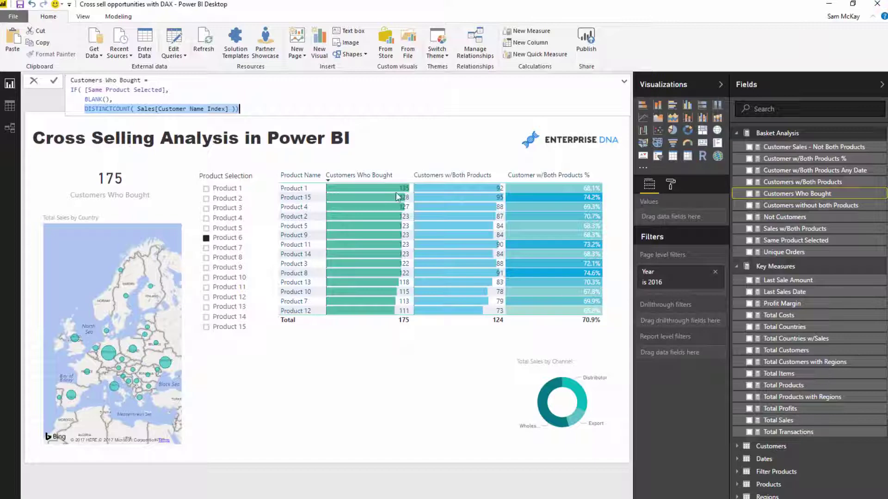
{"action": "left_click", "coordinate": [444, 158]}
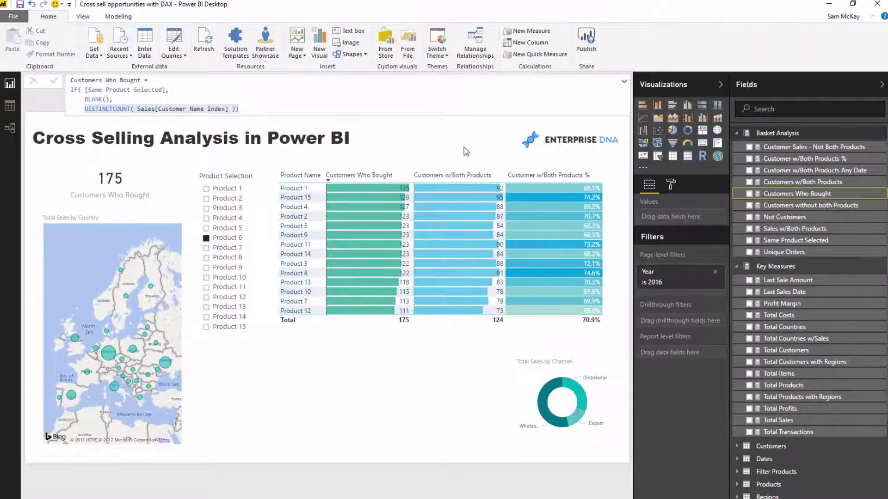
{"action": "left_click", "coordinate": [465, 151]}
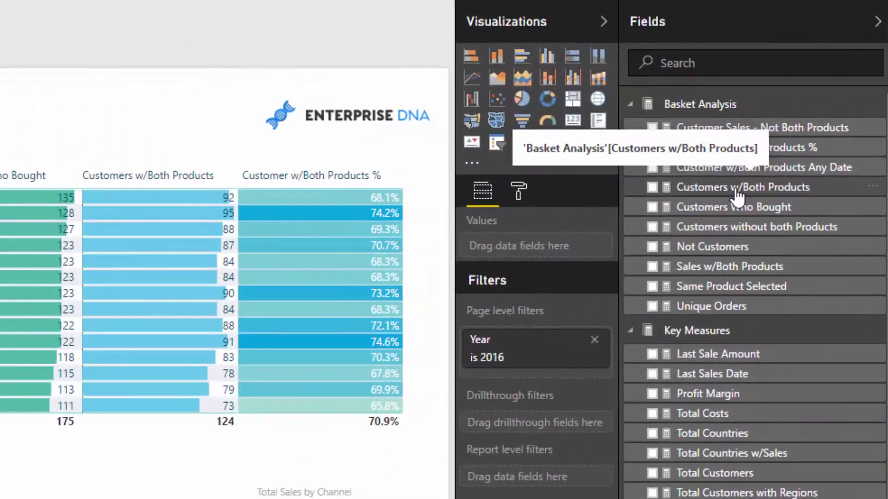
Step: In the Customers w/Both Products formula, highlight ALL( Products ), VALUES, USERELATIONSHIP and 'Filter Products'
{"action": "left_click", "coordinate": [736, 191]}
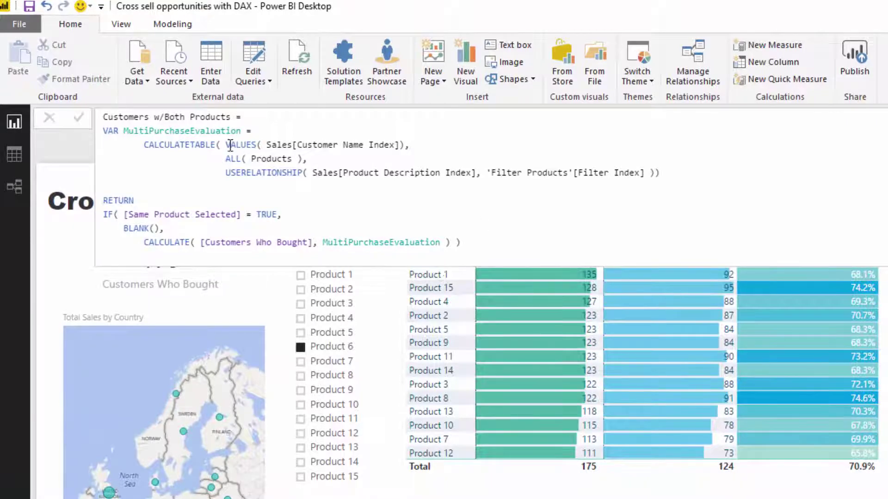
{"action": "left_click_drag", "start_coordinate": [226, 145], "coordinate": [252, 131]}
{"action": "left_click", "coordinate": [319, 159]}
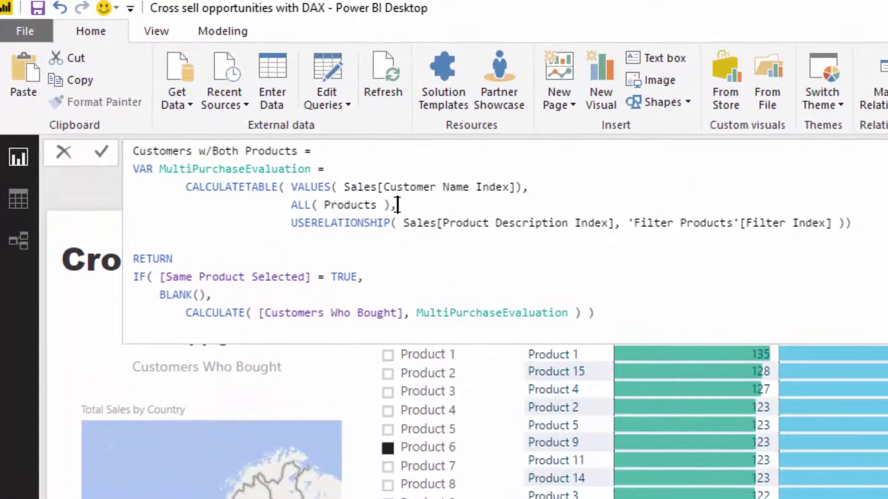
{"action": "left_click", "coordinate": [192, 158], "text": "shift"}
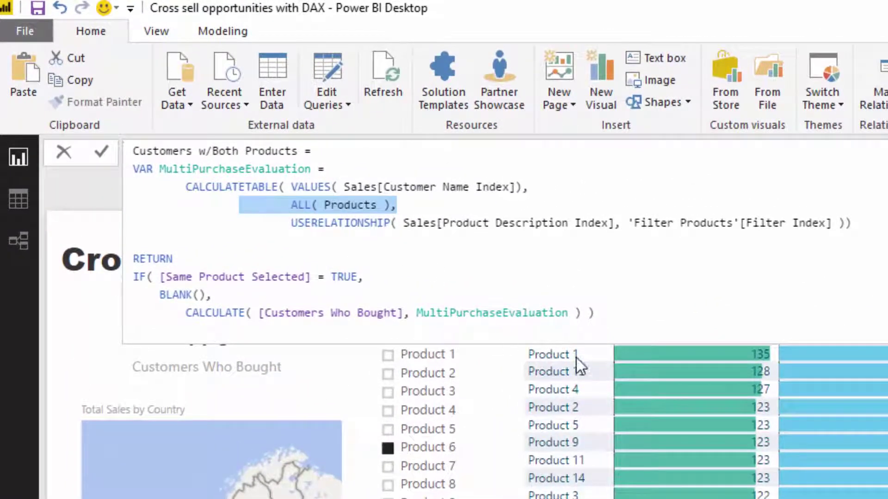
{"action": "left_click_drag", "start_coordinate": [530, 187], "coordinate": [290, 189]}
{"action": "left_click_drag", "start_coordinate": [291, 223], "coordinate": [174, 259]}
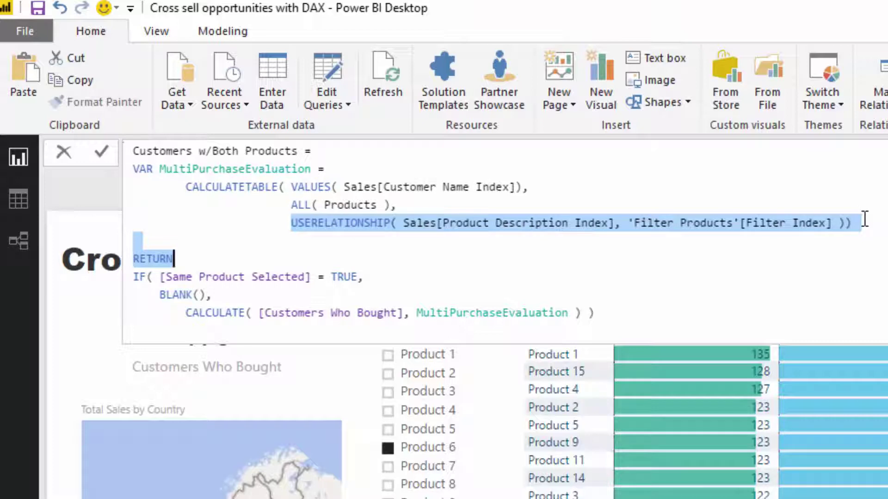
{"action": "left_click_drag", "start_coordinate": [739, 222], "coordinate": [629, 220]}
{"action": "left_click_drag", "start_coordinate": [537, 186], "coordinate": [292, 190]}
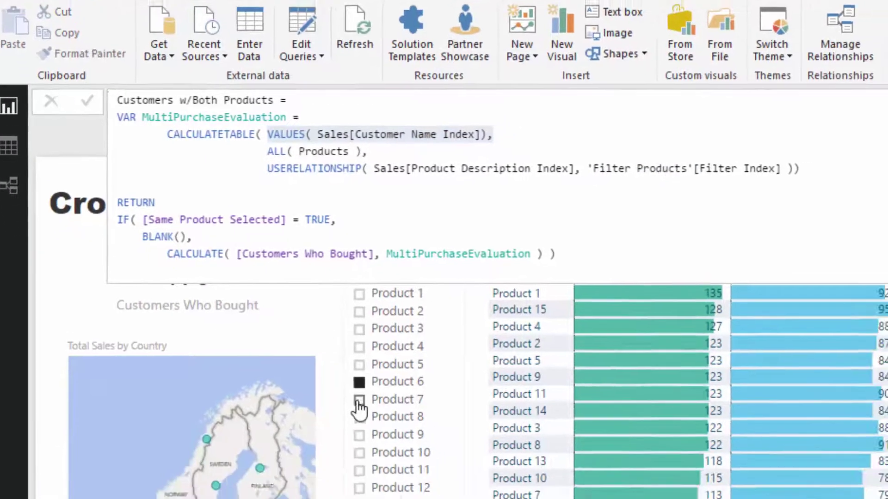
Step: Select Products 7, 8, 9, 10 and finally 11 in the Product Selection slicer
{"action": "left_click", "coordinate": [387, 466]}
{"action": "left_click", "coordinate": [298, 272]}
{"action": "left_click", "coordinate": [298, 287]}
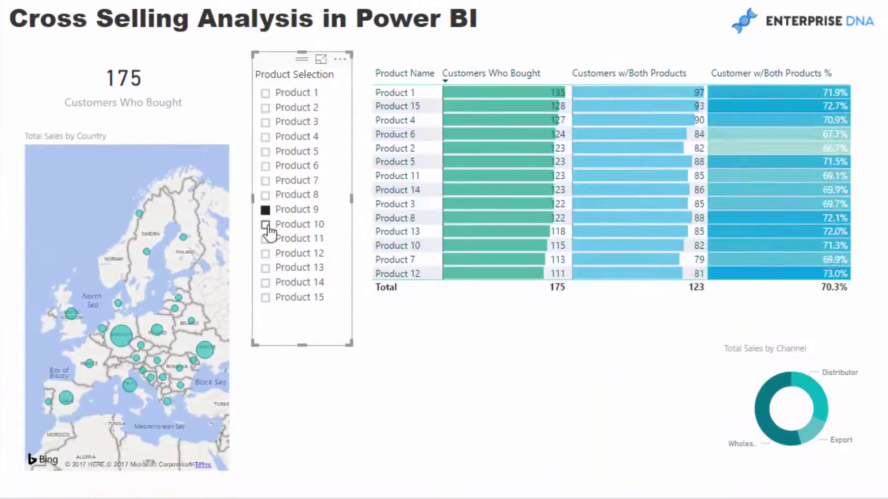
{"action": "left_click", "coordinate": [298, 303]}
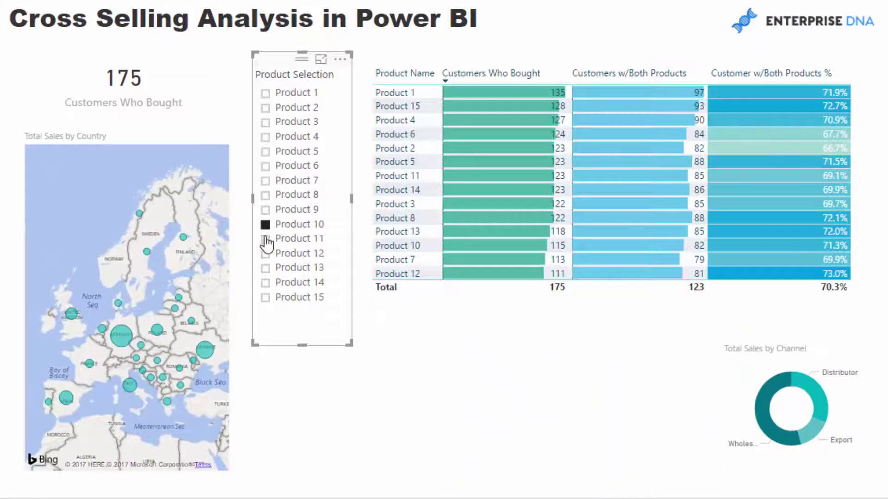
{"action": "left_click", "coordinate": [266, 239]}
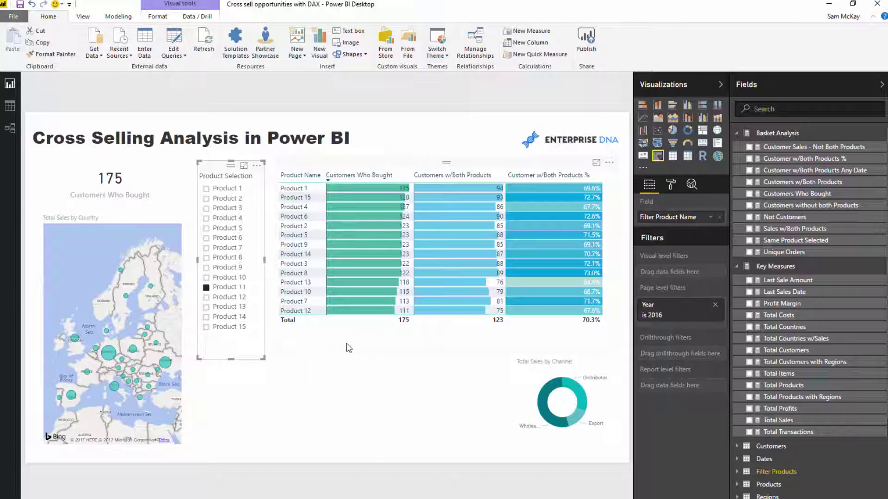
{"action": "left_click", "coordinate": [348, 344]}
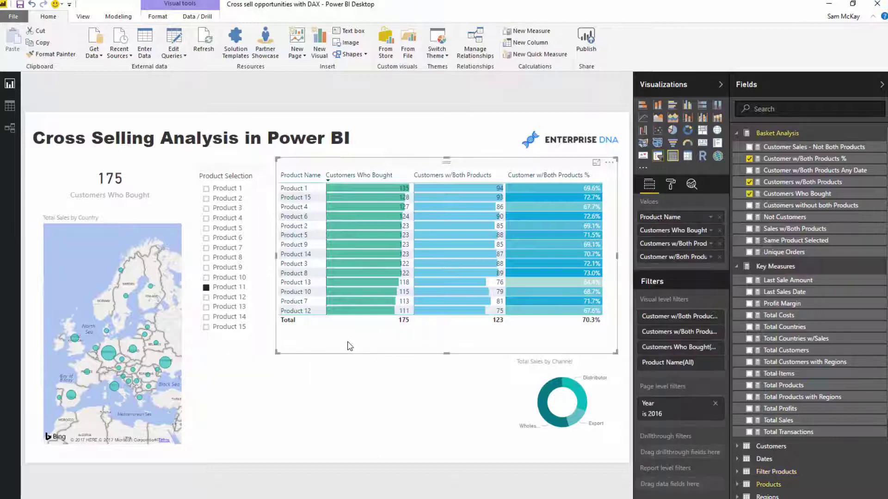
{"action": "left_click", "coordinate": [522, 374]}
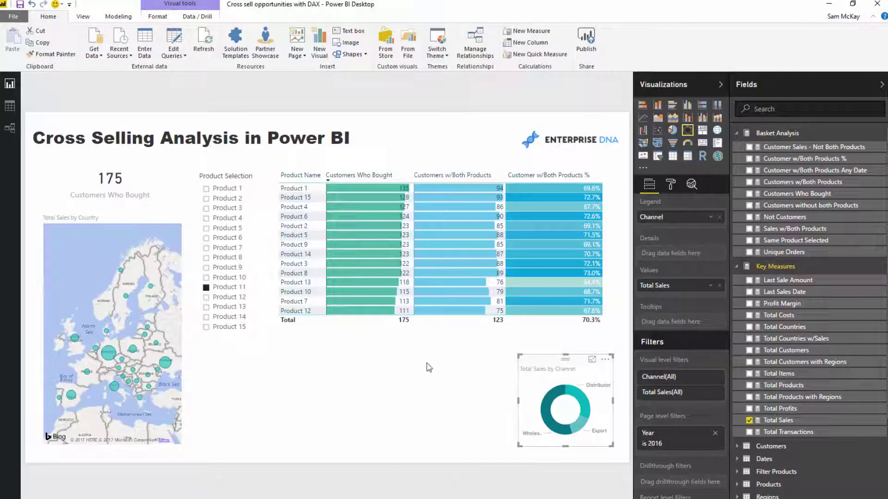